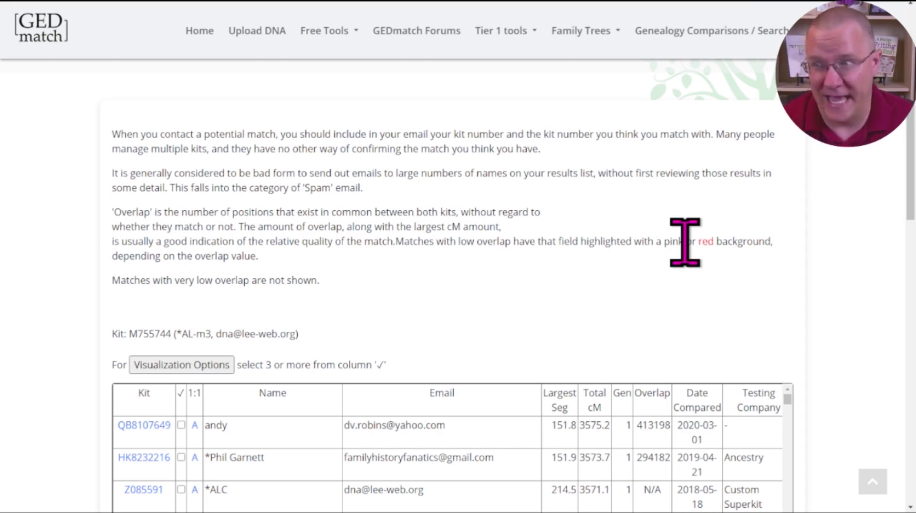
Step: Select and copy the GEDmatch One to Many results table from its header row through the seventh match
scroll(572, 241, down, 1)
scroll(573, 245, up, 2)
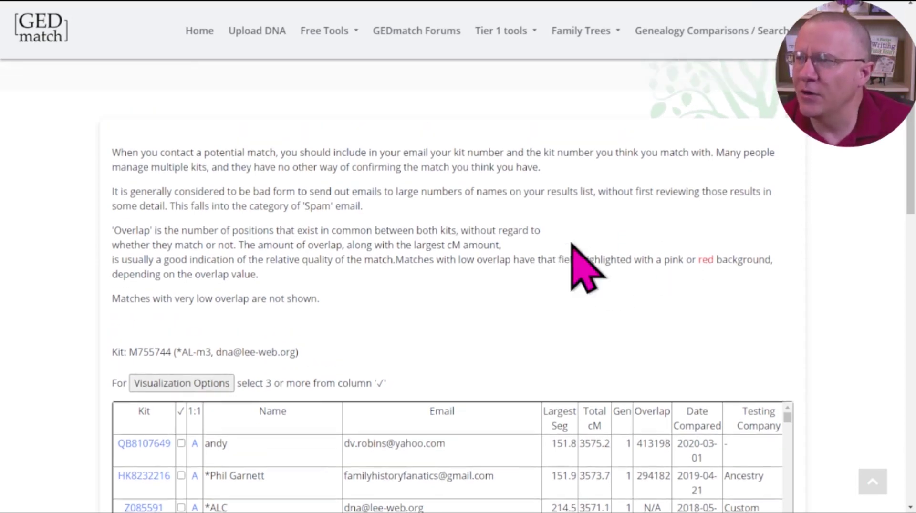
scroll(587, 272, up, 3)
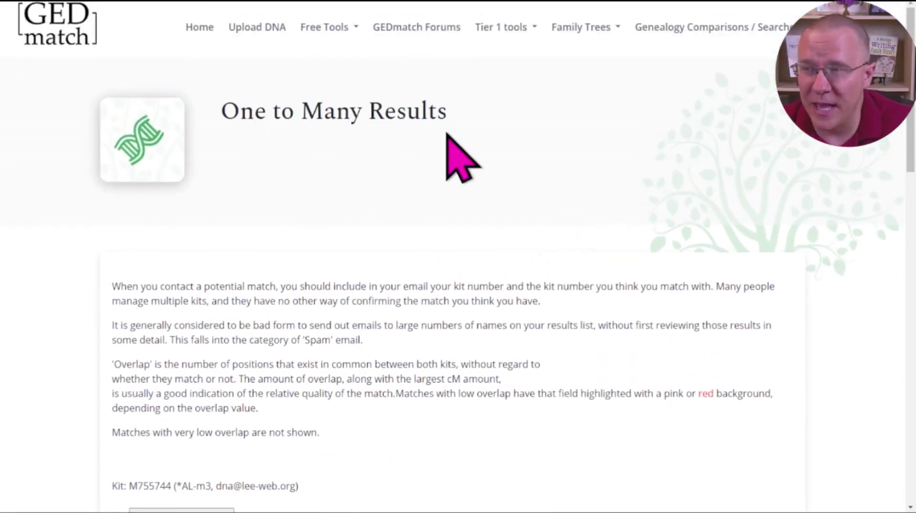
scroll(451, 187, down, 6)
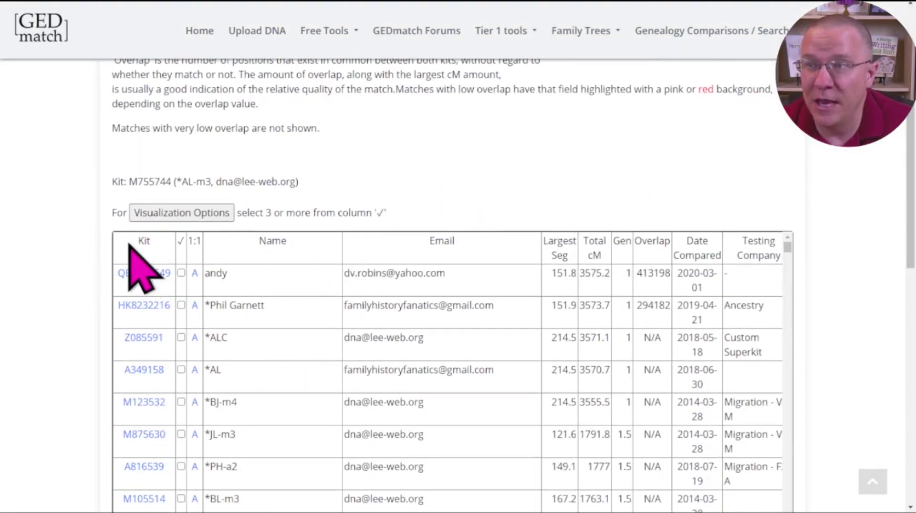
drag(128, 243, 758, 483)
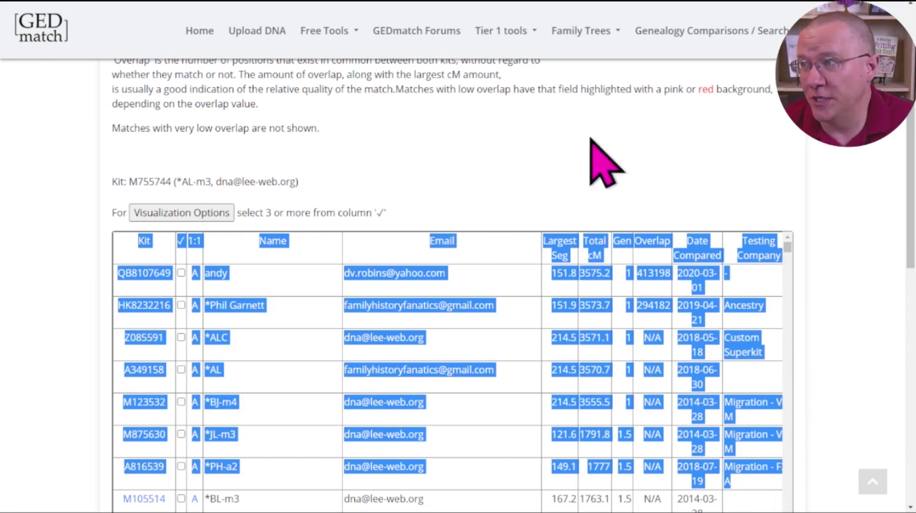
Step: Switch to the blank Google Docs document, try pasting the match table with its source formatting, and undo the paste
click(570, 2)
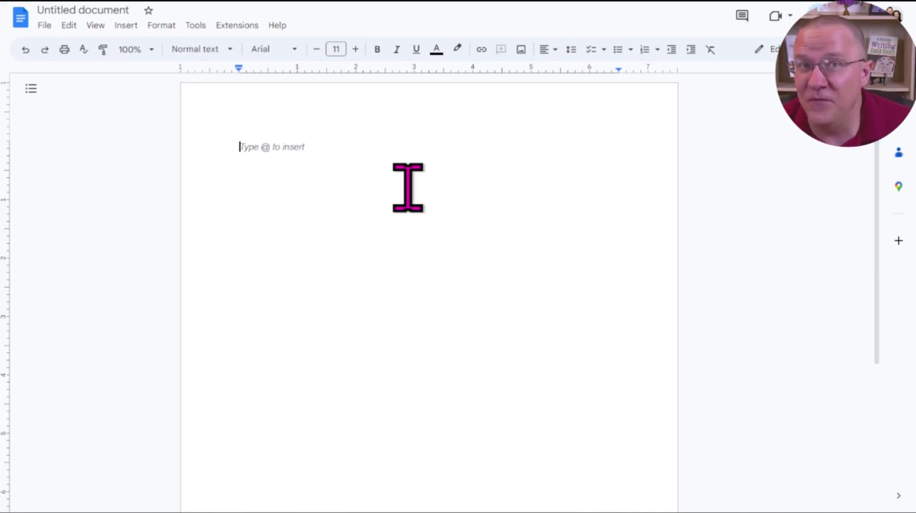
key(ctrl+v)
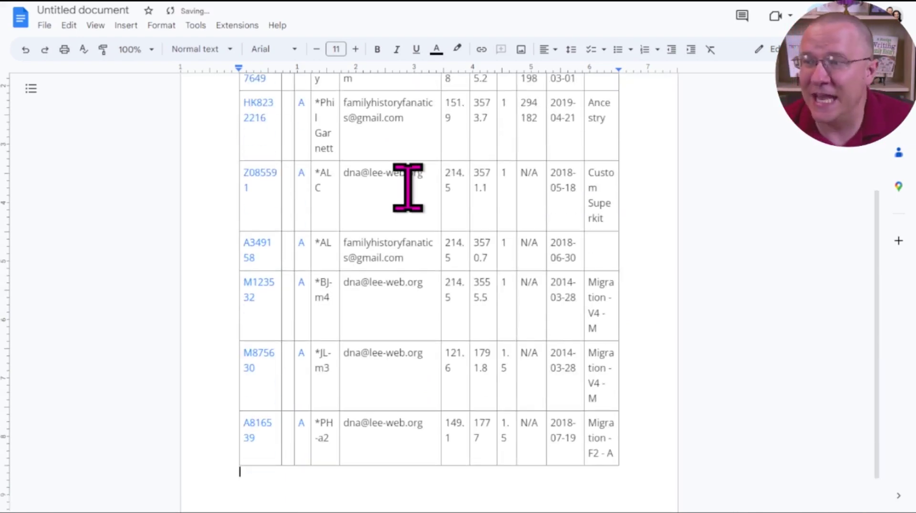
scroll(444, 343, up, 4)
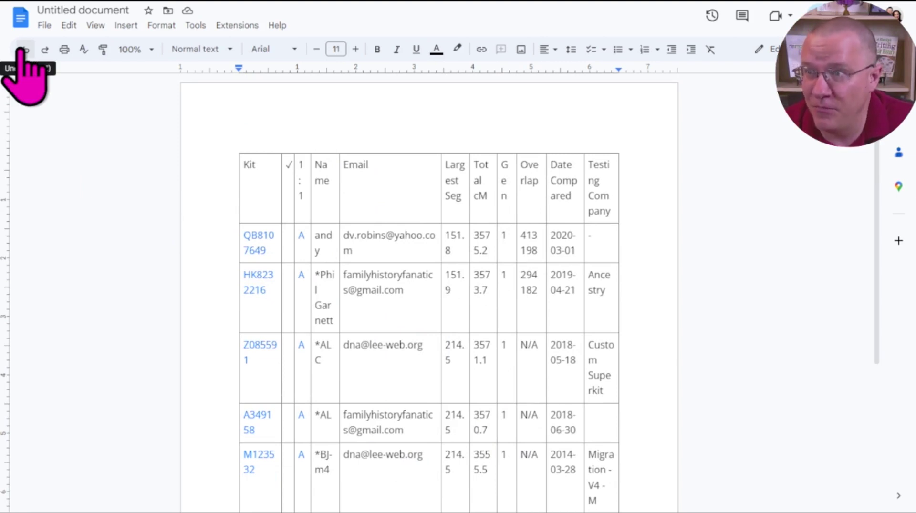
click(24, 50)
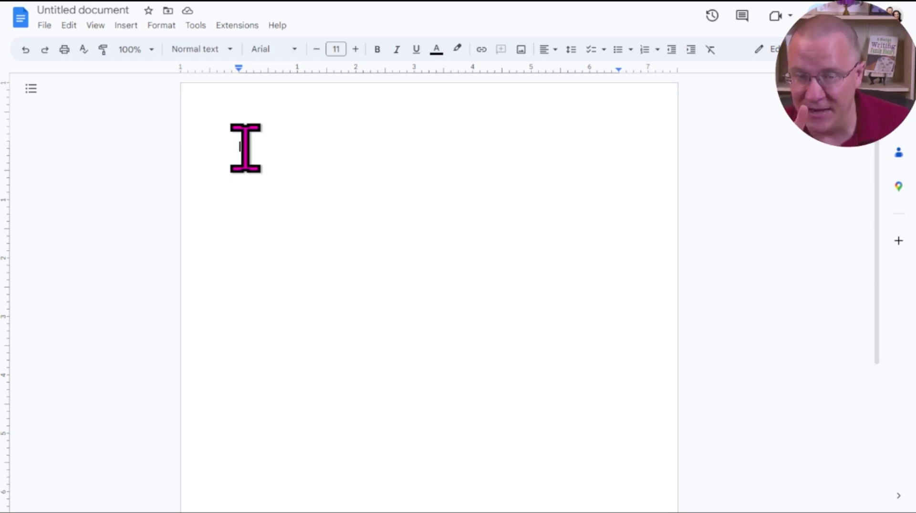
Step: Try pasting the match table as unformatted text, check the tab spacing in its header row, and undo the paste
key(ctrl+v)
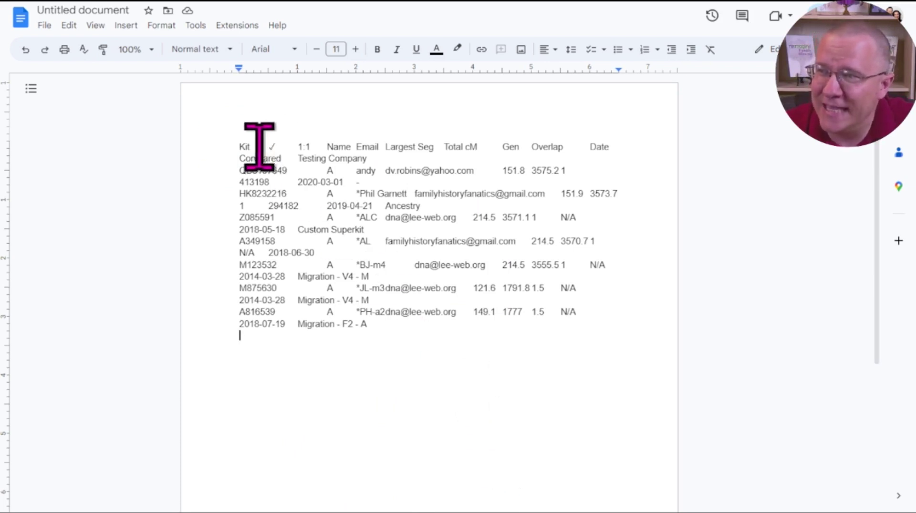
key(Right)
key(Right)
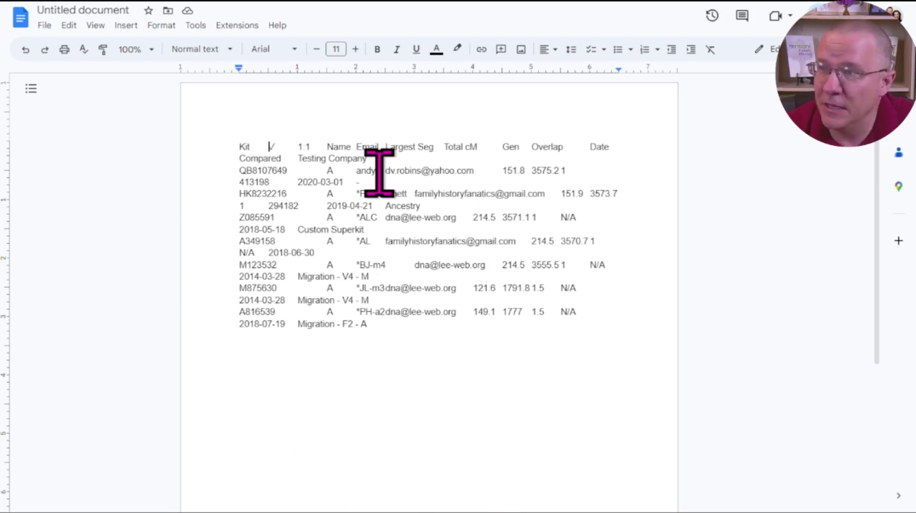
key(Left)
key(Right)
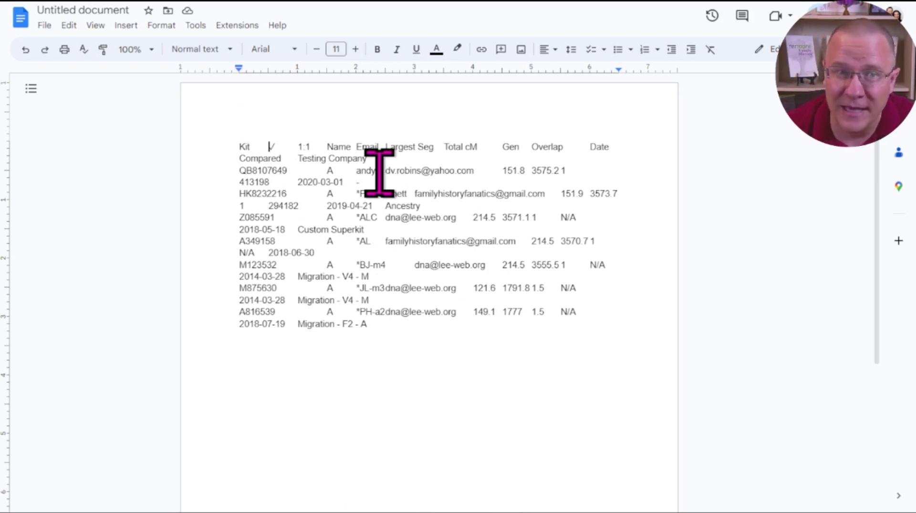
key(Left)
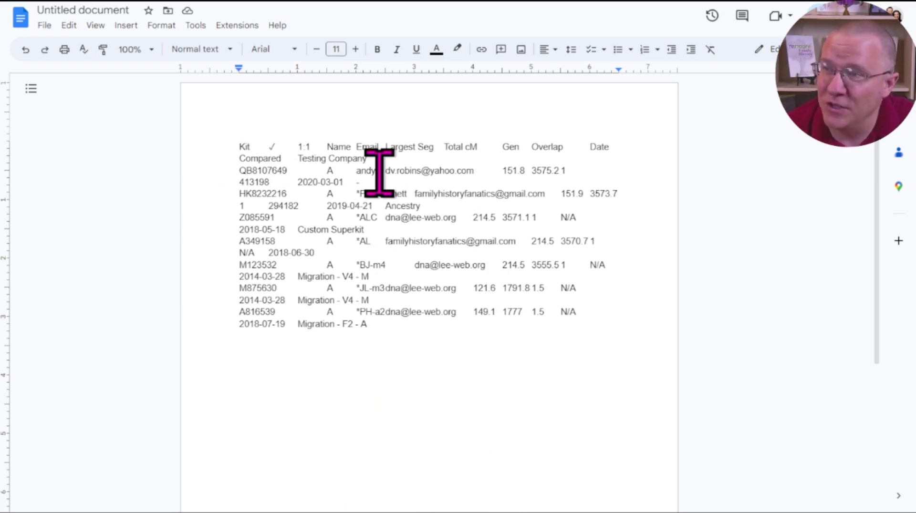
key(Right)
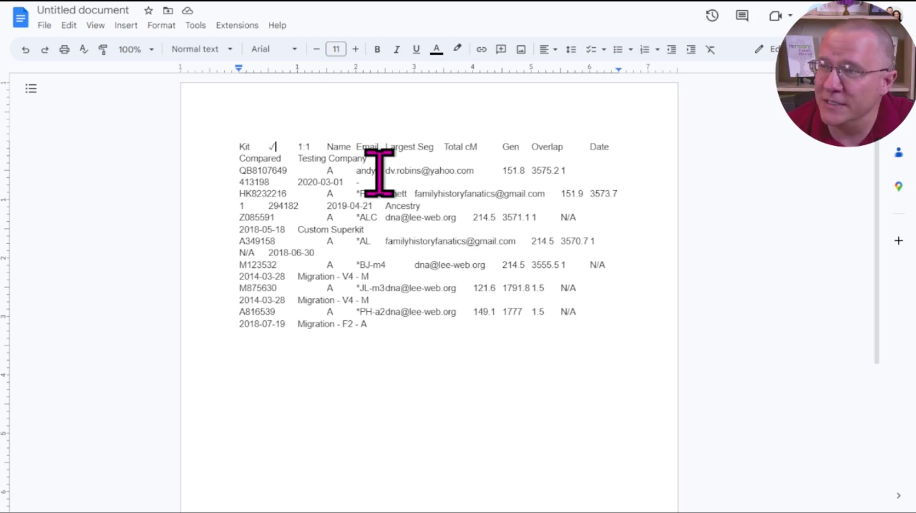
key(Right)
key(Right)
key(Right)
key(Right)
key(Right)
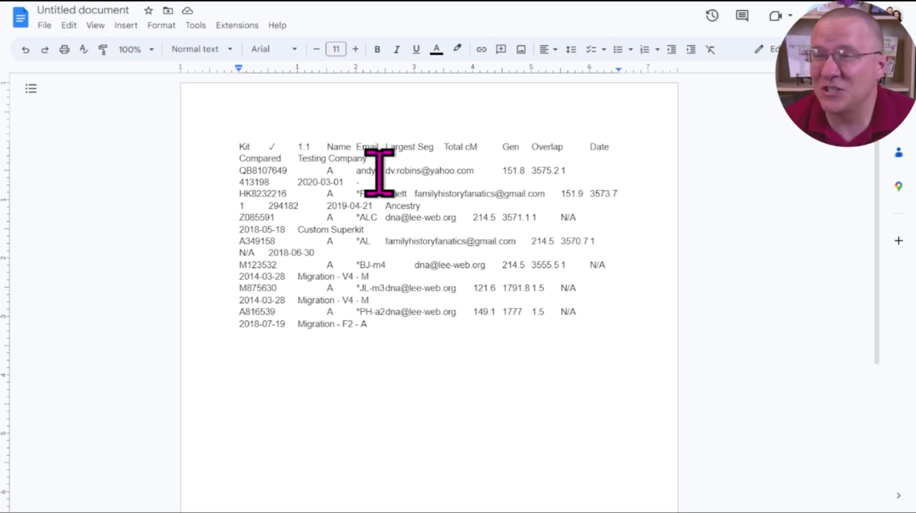
click(26, 49)
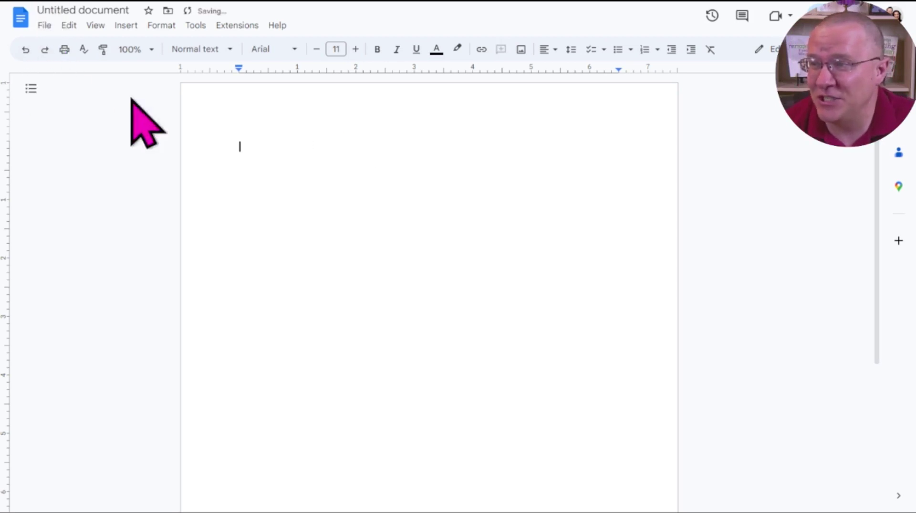
Step: Switch to the blank Google Sheets spreadsheet and paste the match table with its source formatting starting at cell A1
click(656, 4)
click(351, 347)
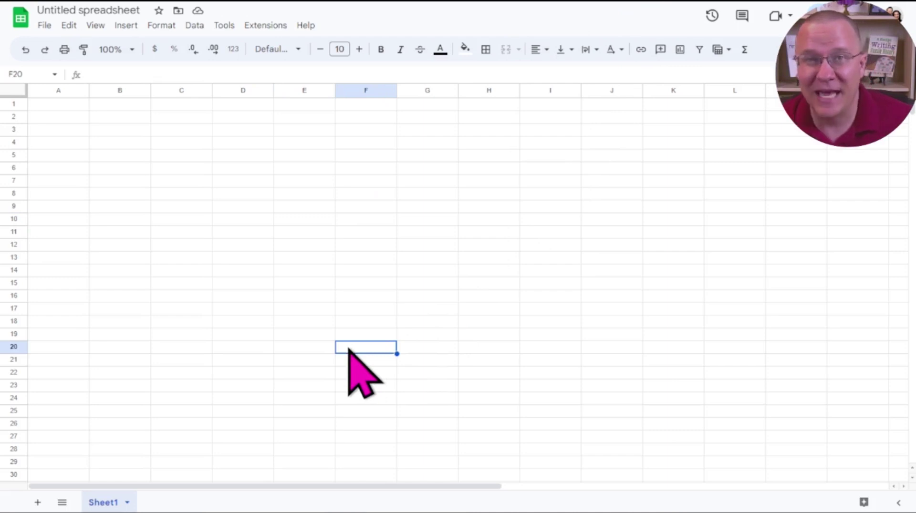
click(58, 105)
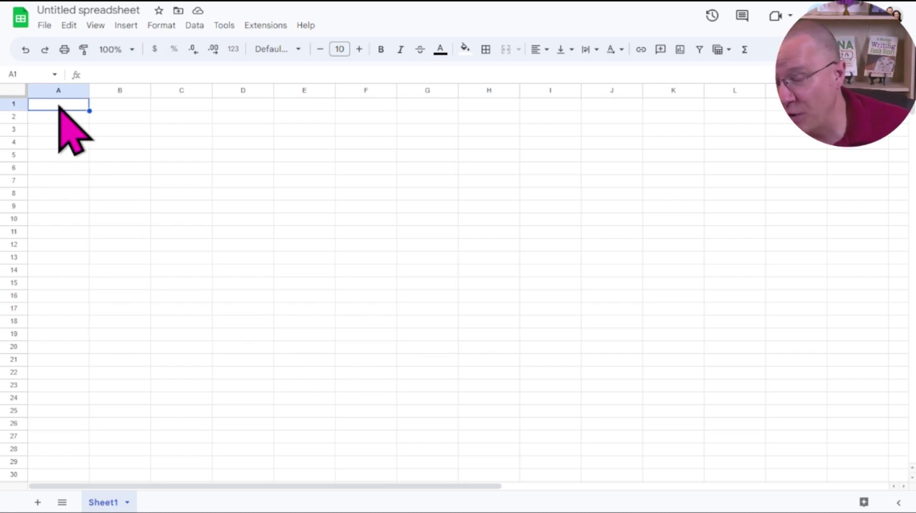
key(ctrl+v)
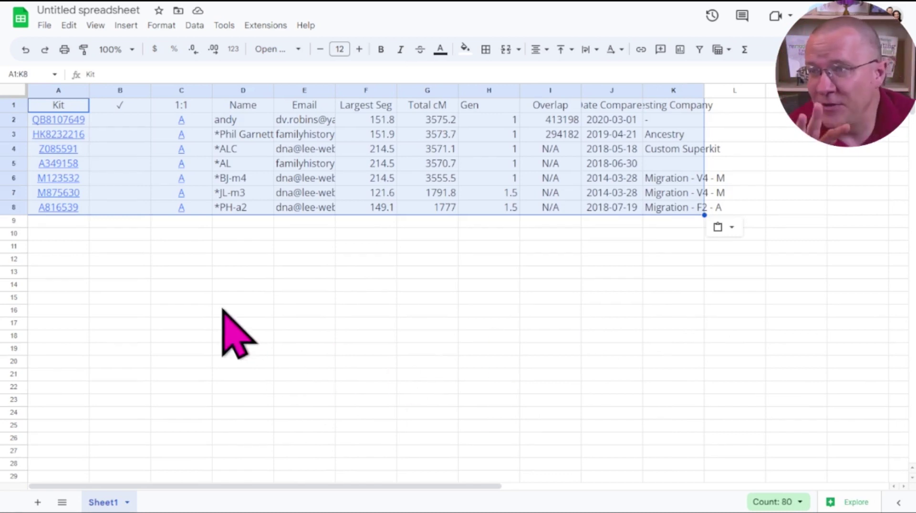
Step: Switch back to the Google Docs document and paste the match table with its source formatting
click(573, 3)
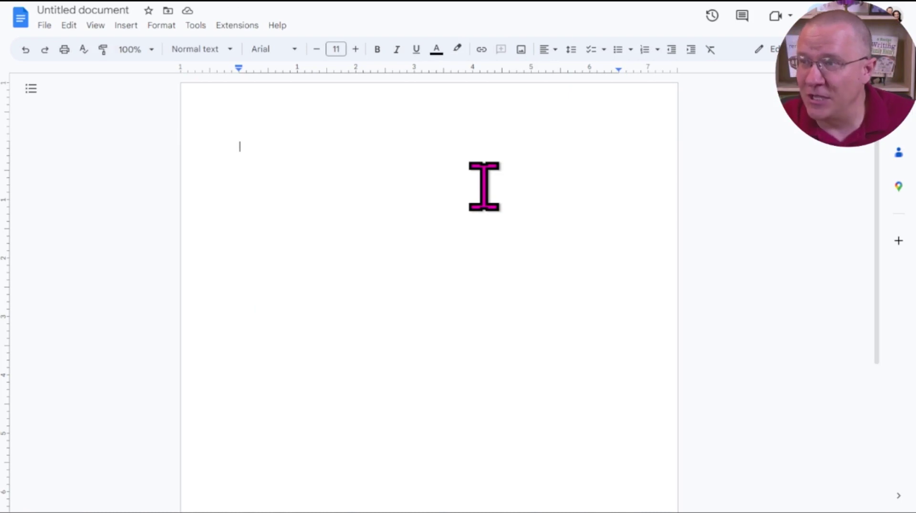
key(ctrl+v)
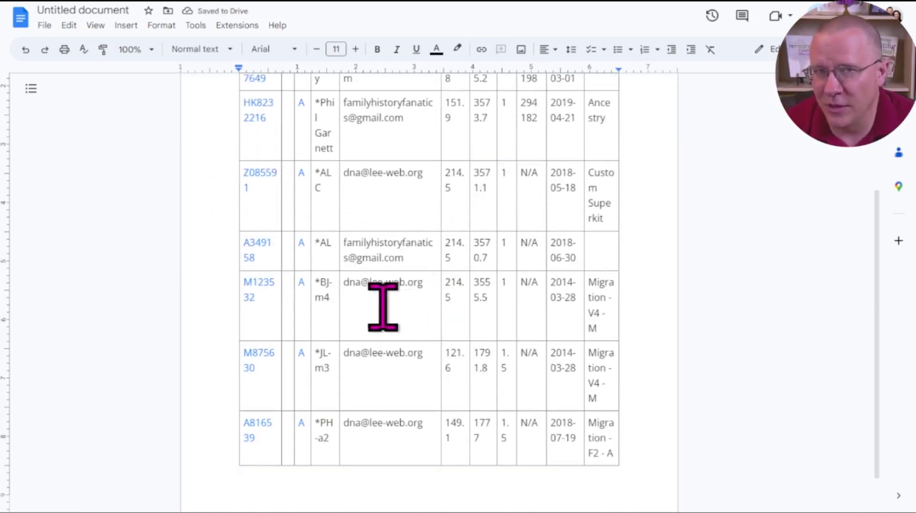
Step: Compare the pasted table's column layout in the Google Sheets spreadsheet with that in the Google Docs document
click(641, 3)
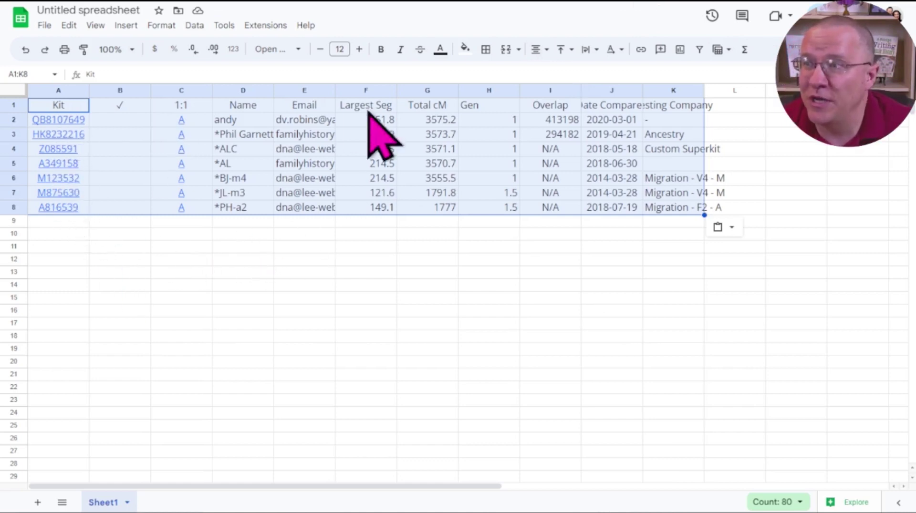
click(687, 274)
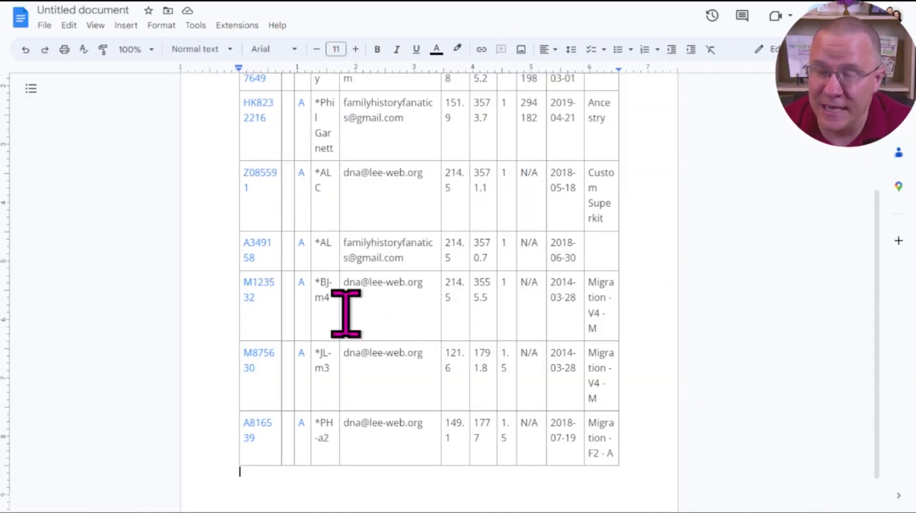
key(ctrl+Tab)
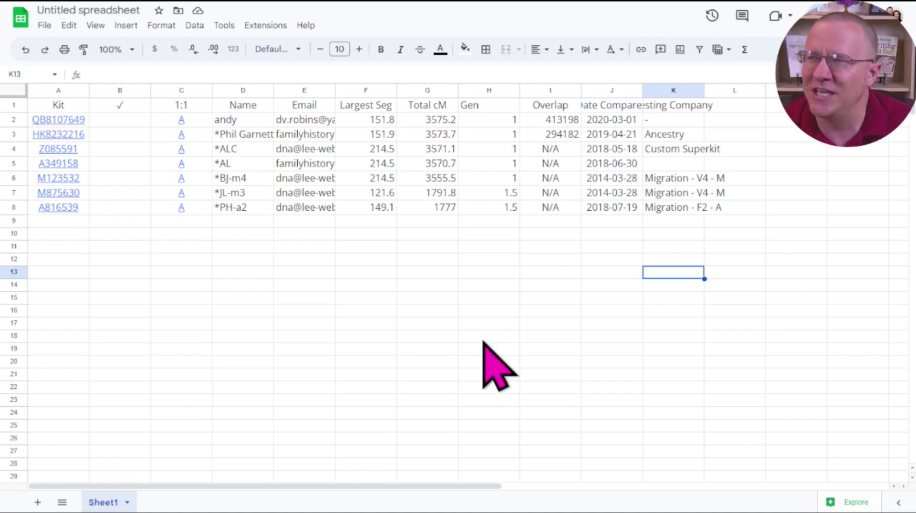
Step: Undo the formatted paste in the spreadsheet and paste the match table as unformatted values starting at cell A1
click(25, 49)
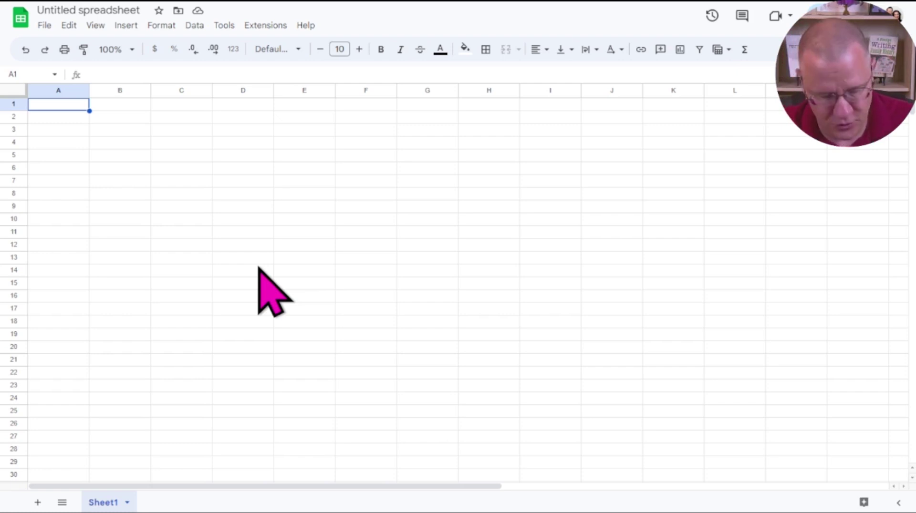
key(ctrl+v)
click(428, 366)
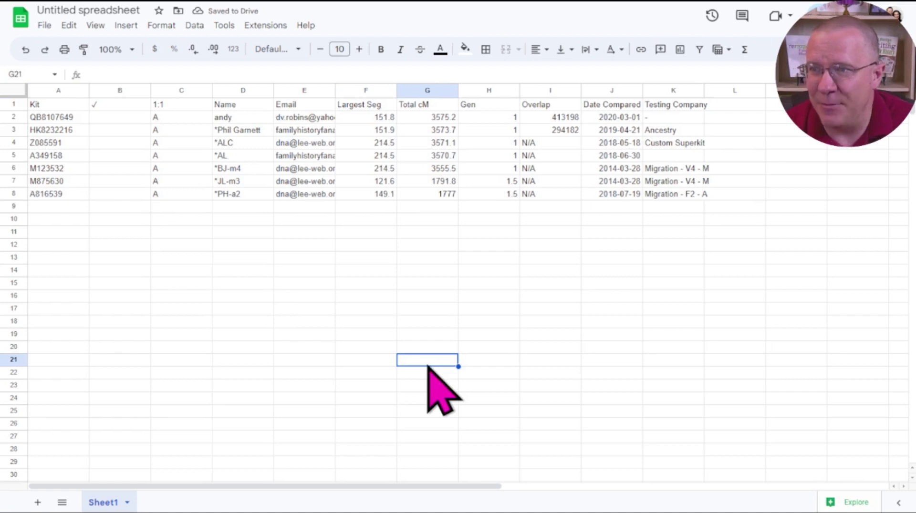
Step: Paste a second copy of the match table with its source formatting and links starting at cell A12
click(71, 246)
key(ctrl+v)
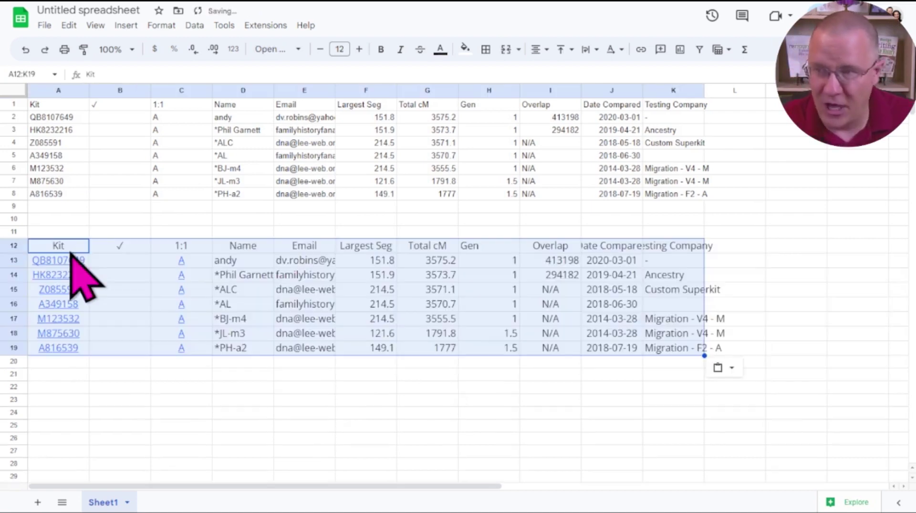
click(200, 438)
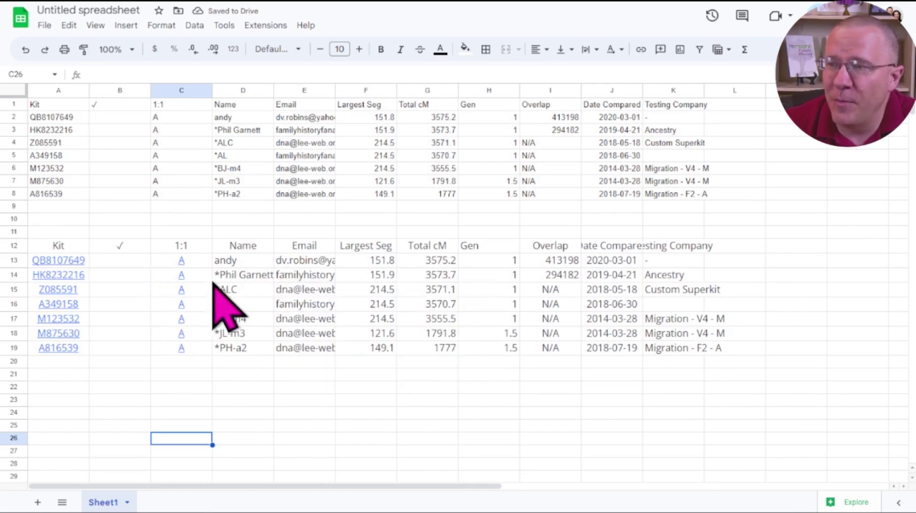
Step: Examine name, email and 1:1 link cells in the formatted and unformatted tables to compare how each paste kept its content
click(238, 277)
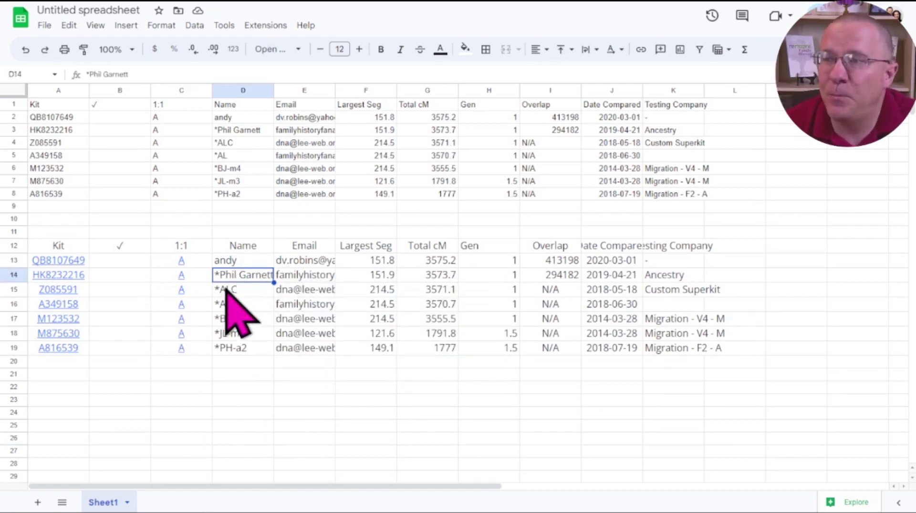
click(198, 277)
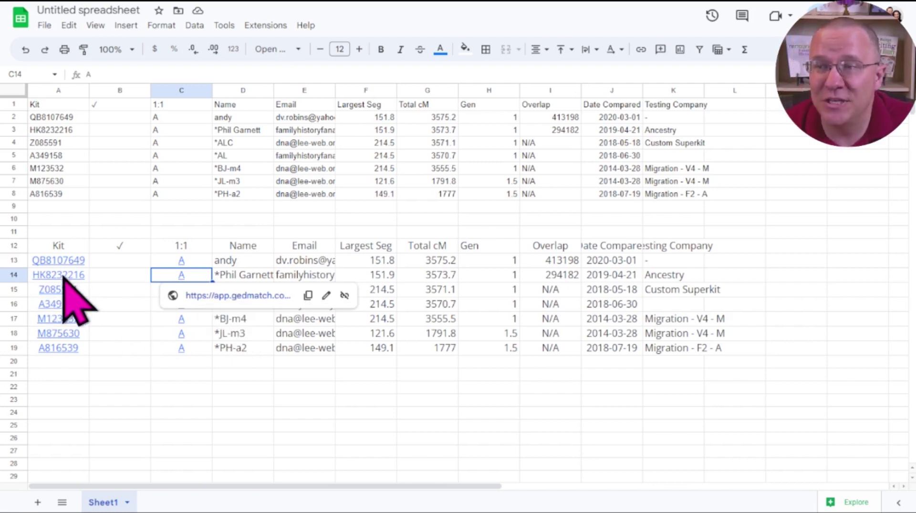
mouse_move(68, 356)
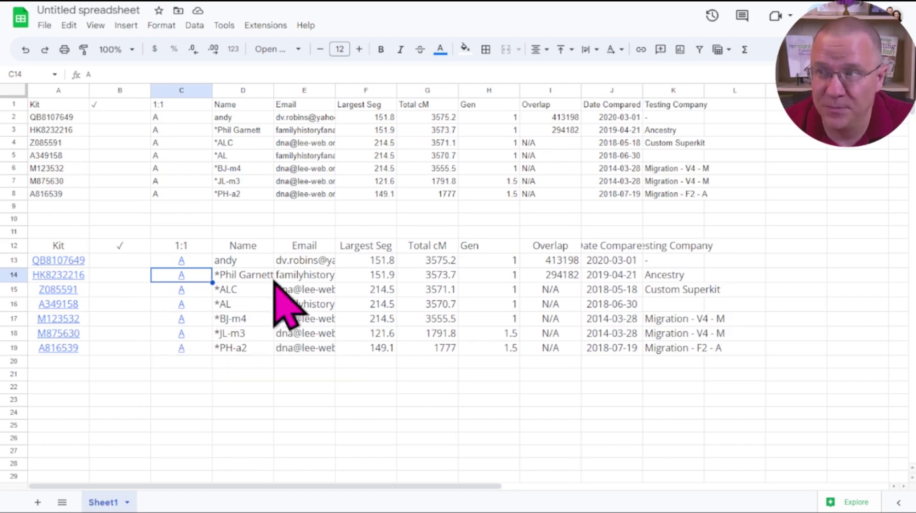
click(226, 118)
mouse_move(308, 176)
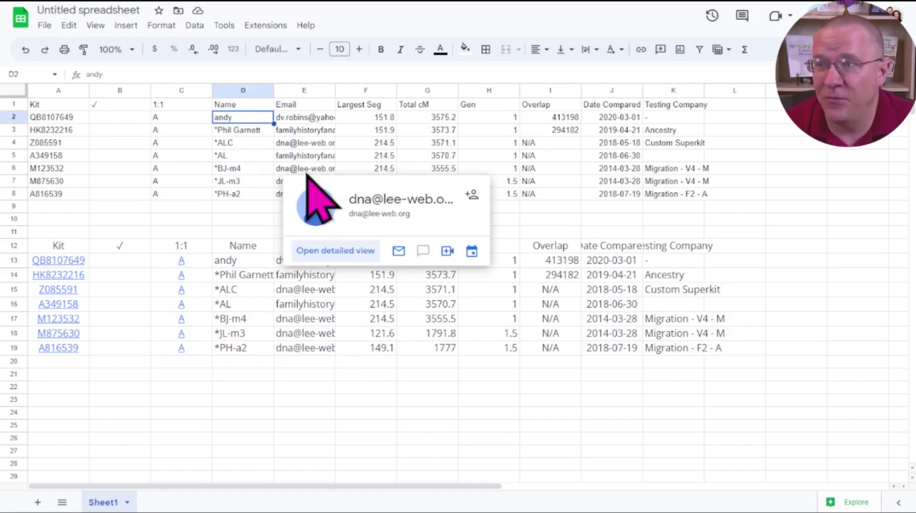
click(310, 156)
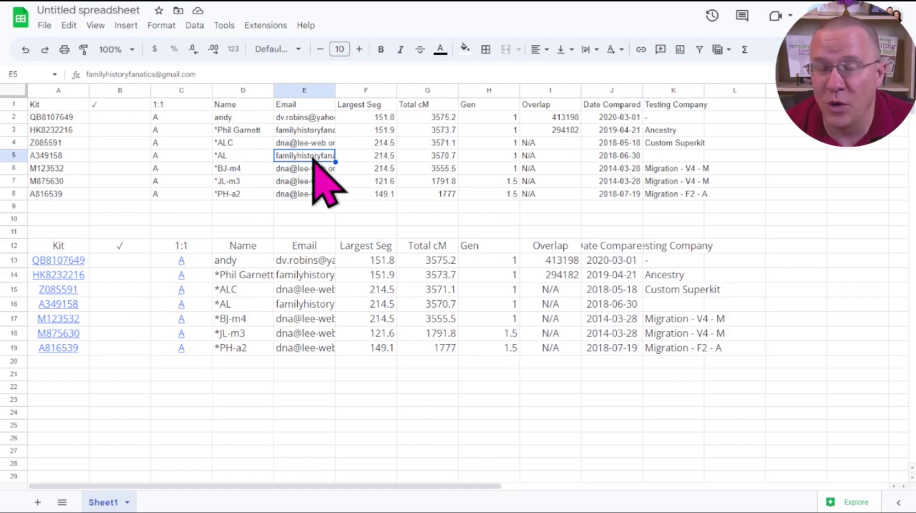
click(143, 292)
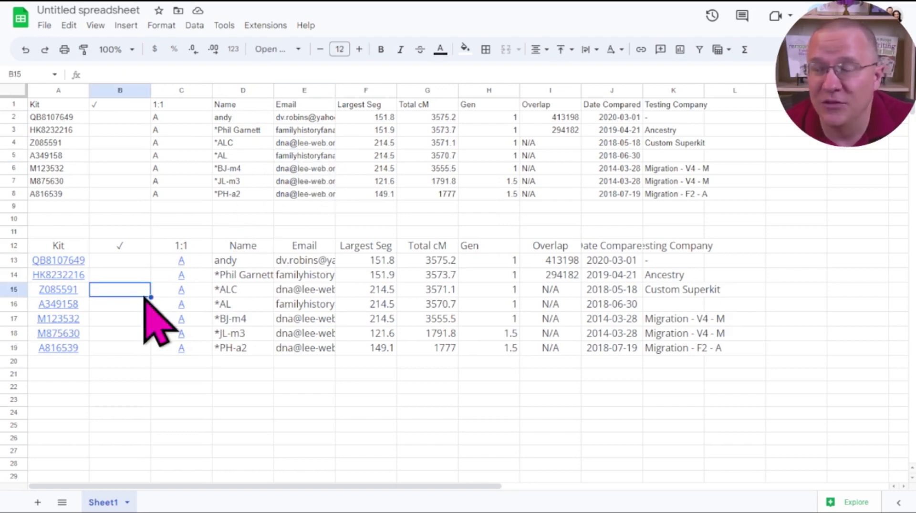
Step: Switch to the Google Docs document and review the formatted match table pasted there
click(577, 6)
scroll(379, 380, down, 1)
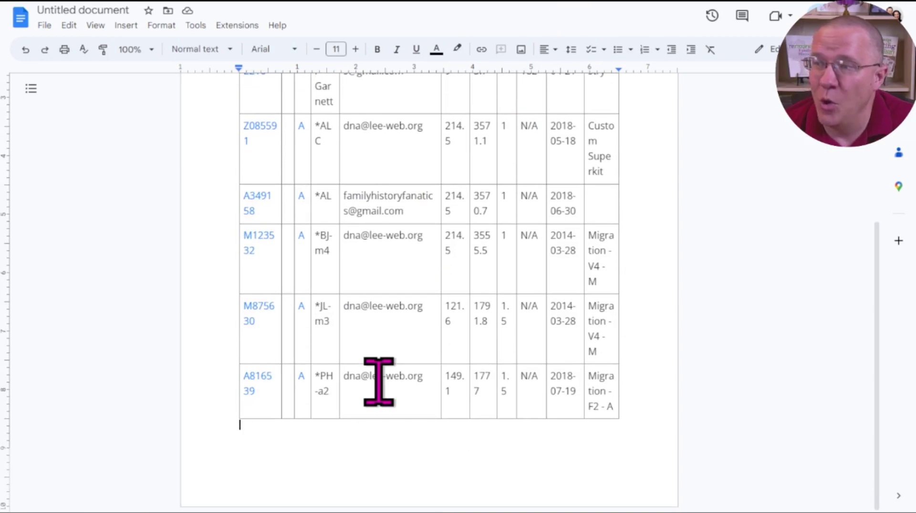
scroll(378, 380, up, 5)
scroll(379, 381, down, 5)
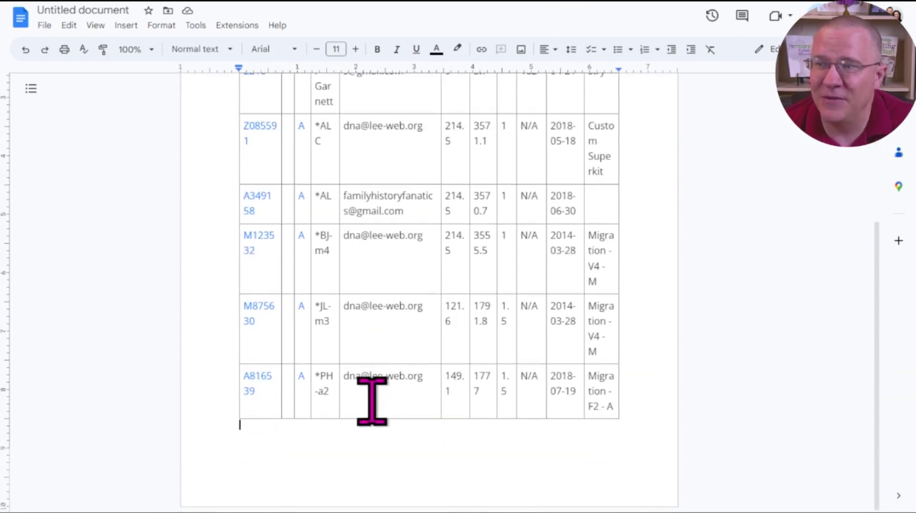
Step: Add several blank lines below the formatted match table in the document and paste the match table there as unformatted text
key(Return)
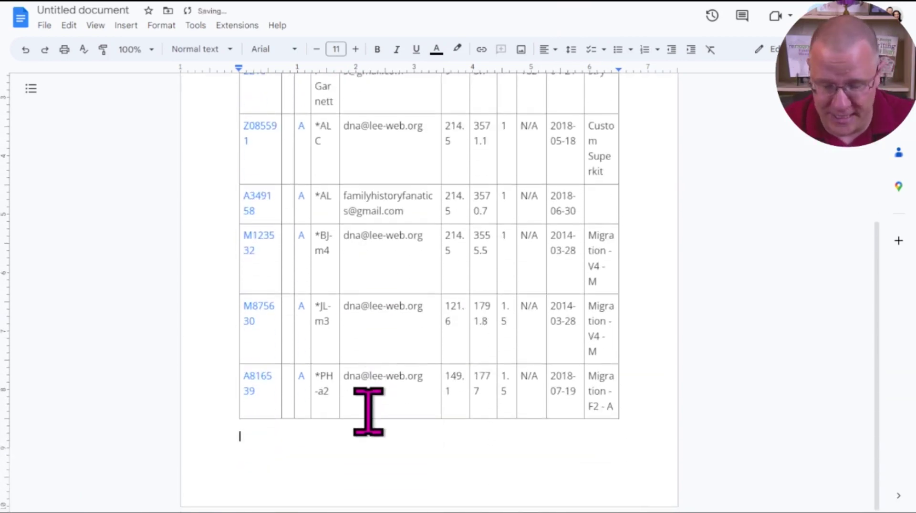
key(Return)
key(Return)
key(Return)
key(ctrl+shift+v)
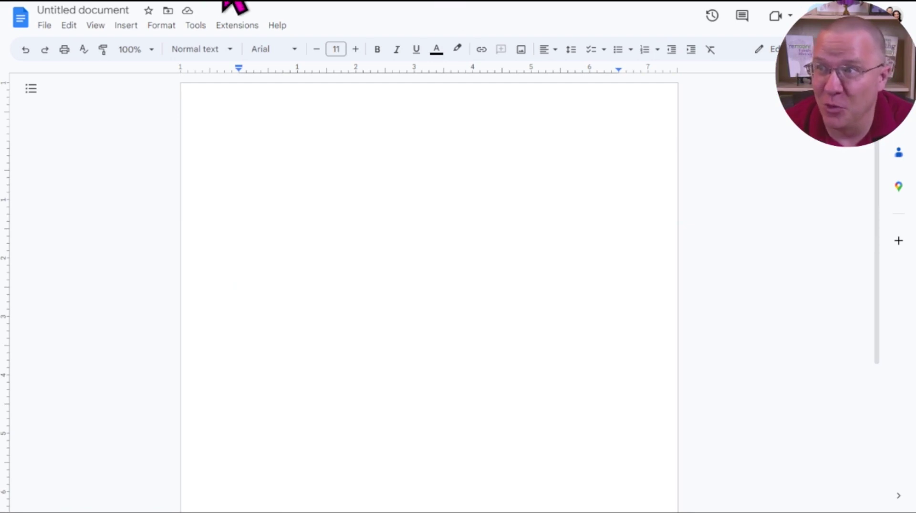
click(264, 2)
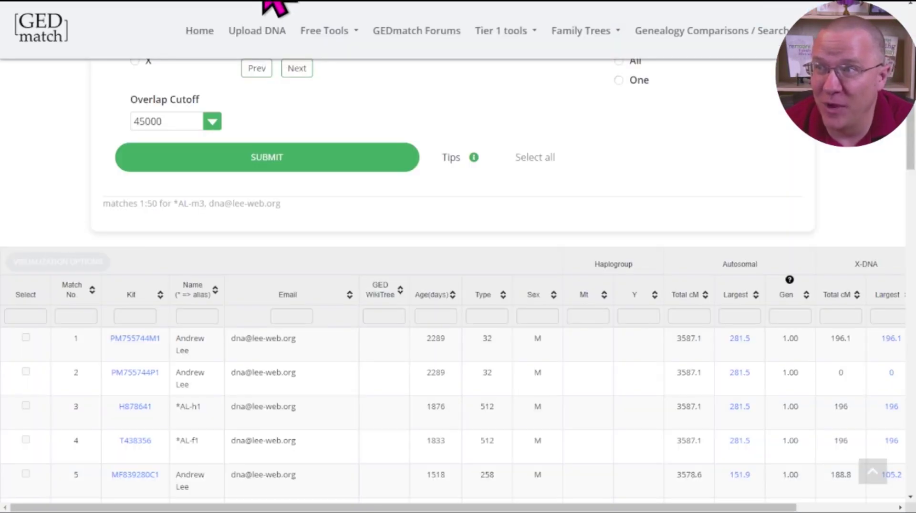
click(319, 1)
click(555, 173)
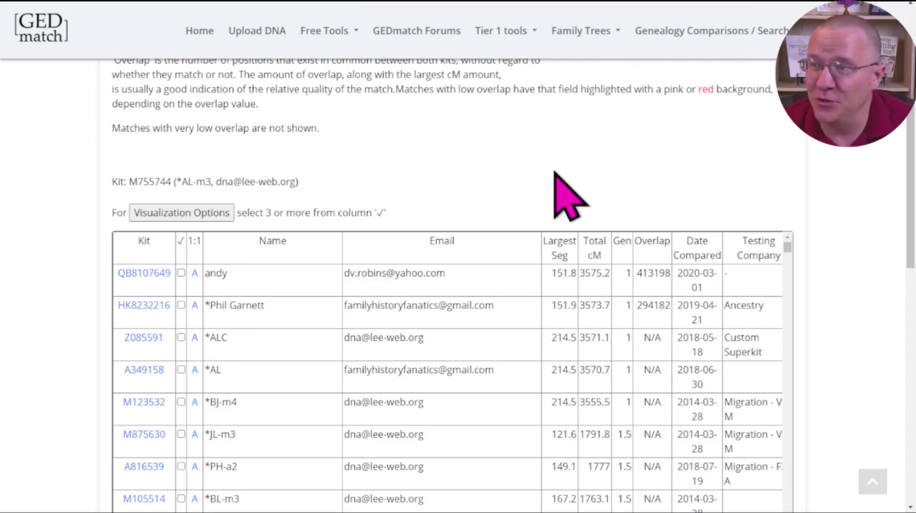
scroll(555, 174, up, 2)
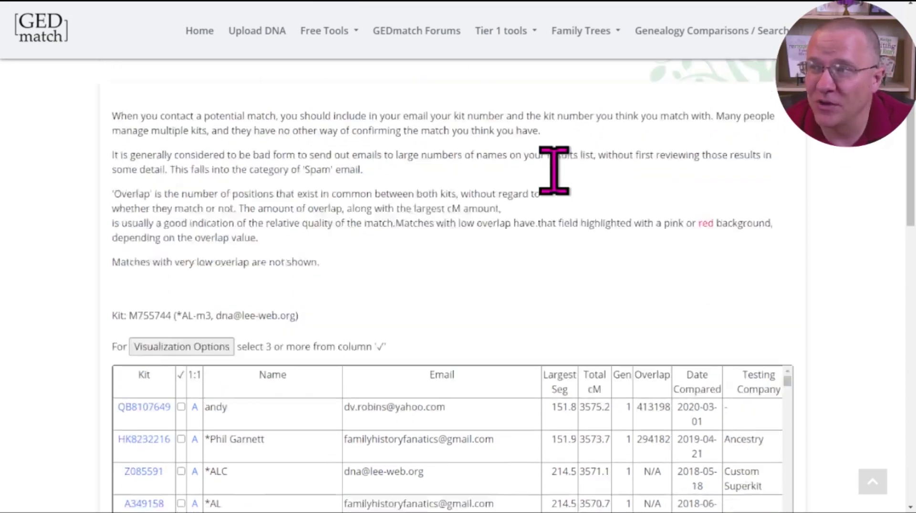
scroll(554, 172, up, 5)
Step: Copy match rows 1 to 5, from match number through X-DNA total cM, in the GEDmatch results table with haplogroup columns
click(300, 2)
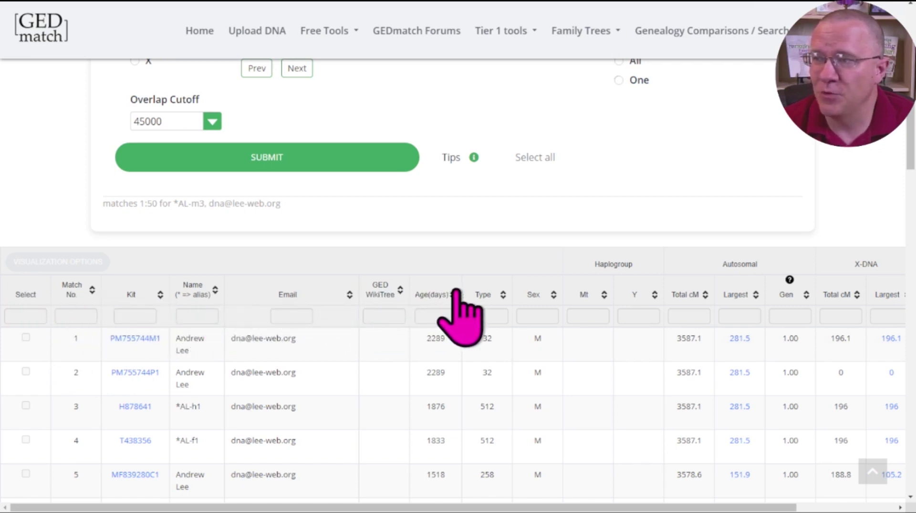
drag(298, 373, 70, 331)
drag(313, 399, 842, 476)
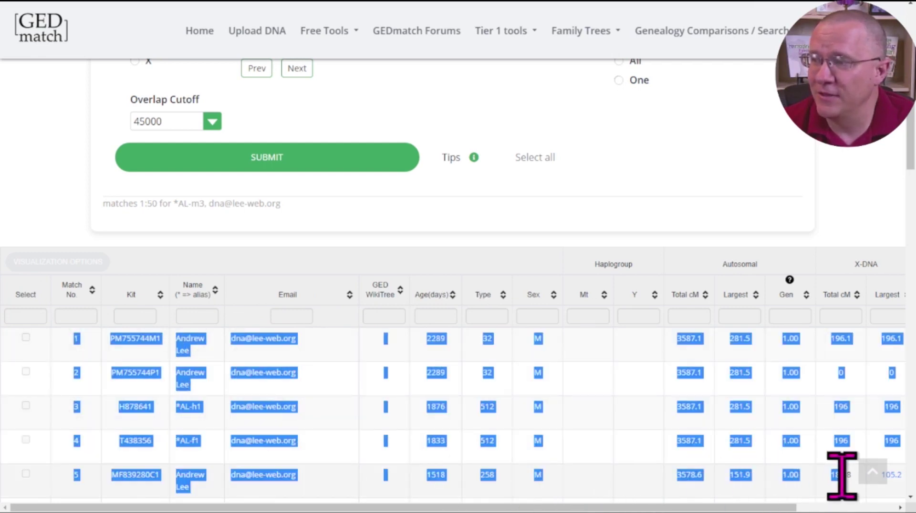
Step: Switch to the blank Google Sheets spreadsheet and paste the five copied match rows with source formatting starting at cell A3
click(622, 3)
click(60, 130)
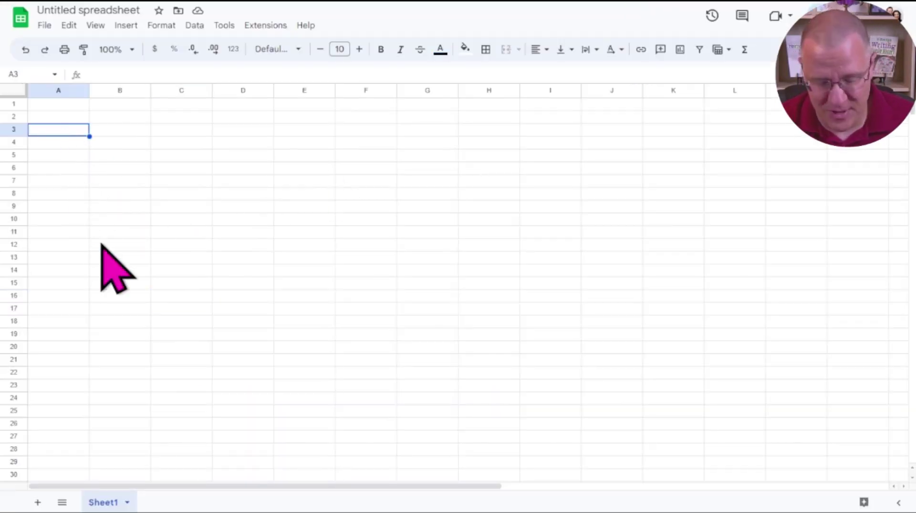
key(ctrl+v)
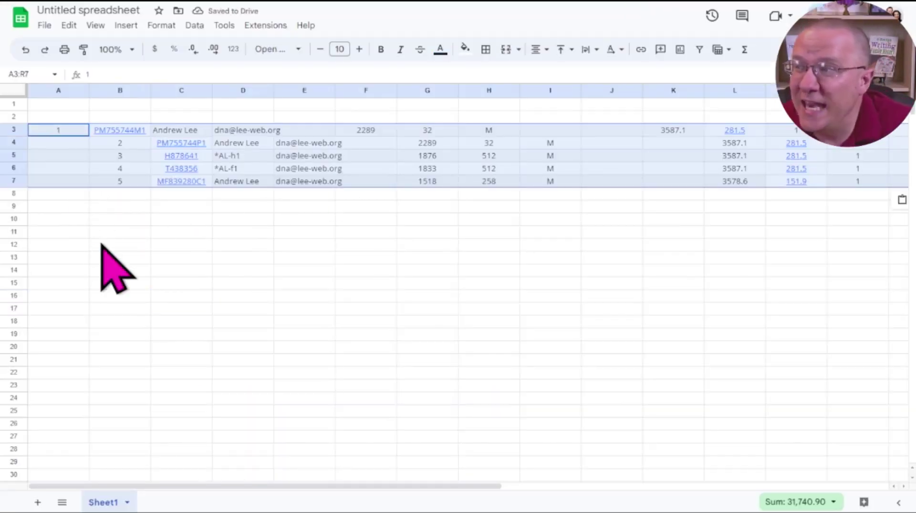